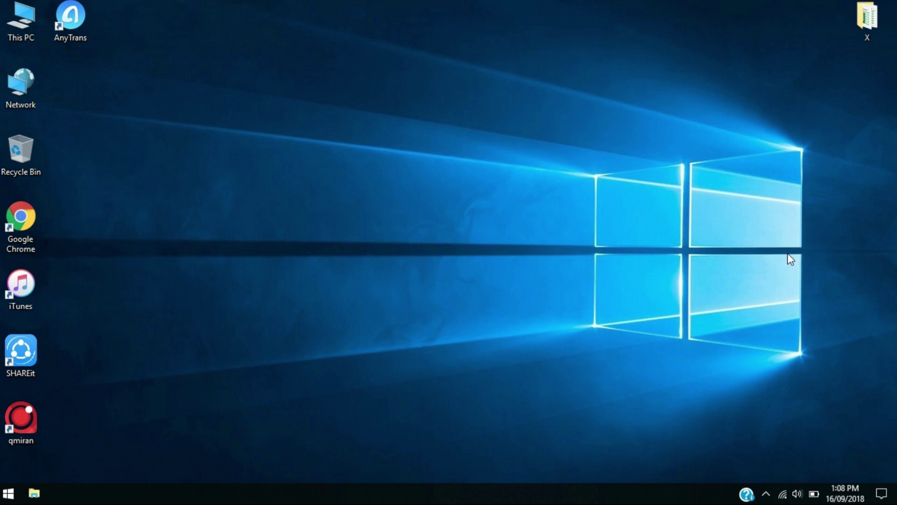
# Launch iTunes from its desktop shortcut's right-click menu
pyautogui.rightClick(20, 276)
pyautogui.click(74, 172)
pyautogui.rightClick(365, 186)
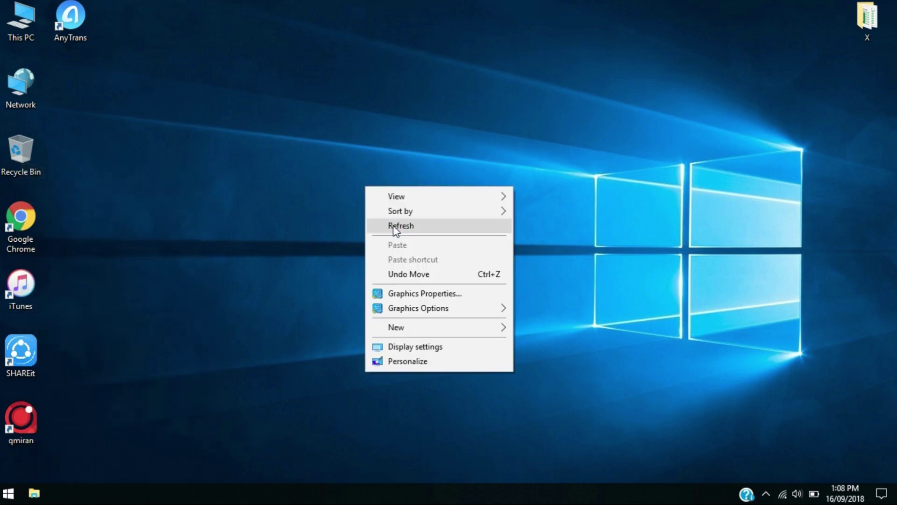
pyautogui.click(495, 226)
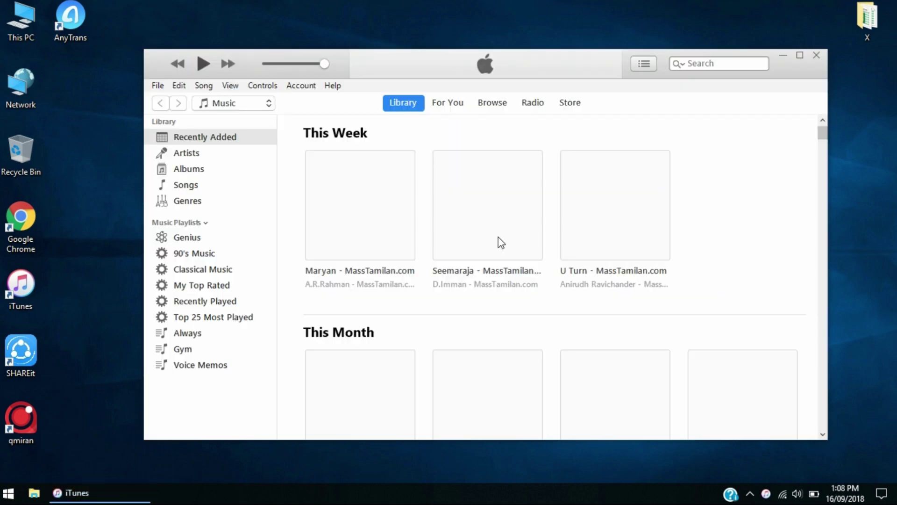
# In Song Info Options, enable the stop time for Showkali-StarMusiQ.Com at 0:29 and save
pyautogui.click(223, 189)
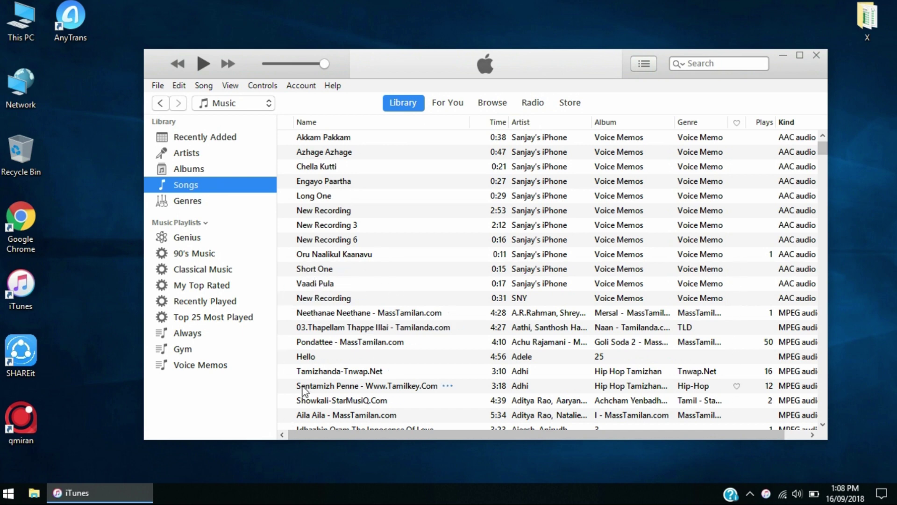
pyautogui.click(319, 402)
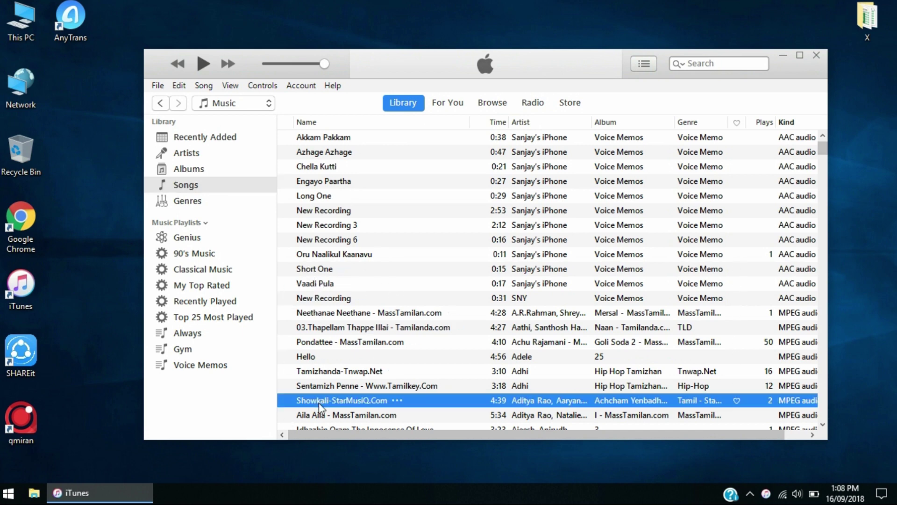
pyautogui.rightClick(320, 403)
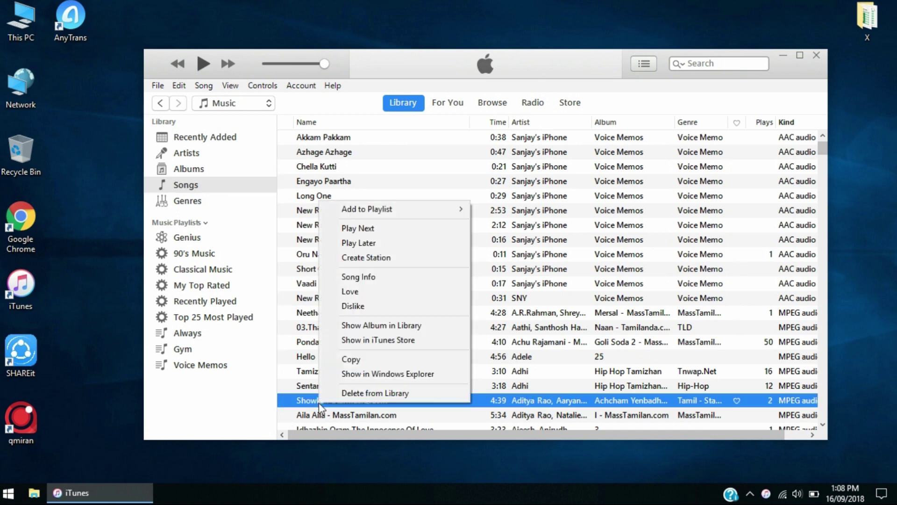
pyautogui.click(376, 278)
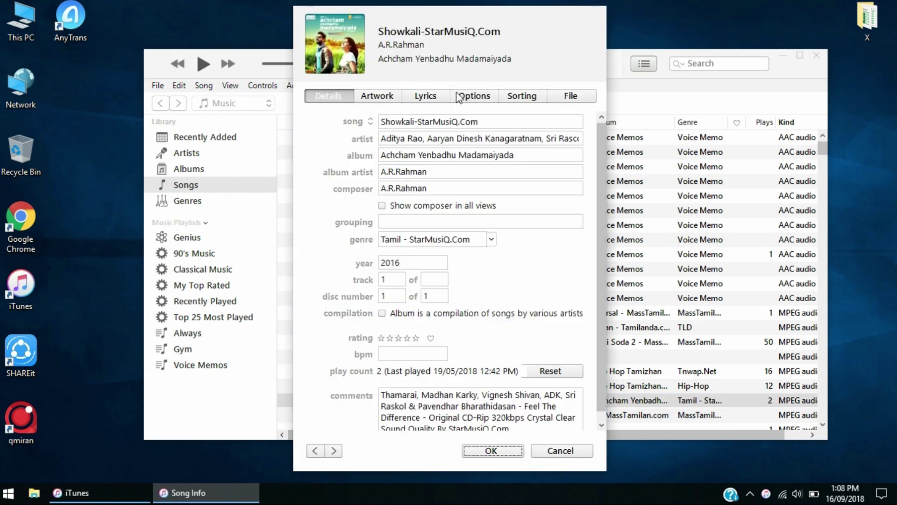
pyautogui.click(483, 100)
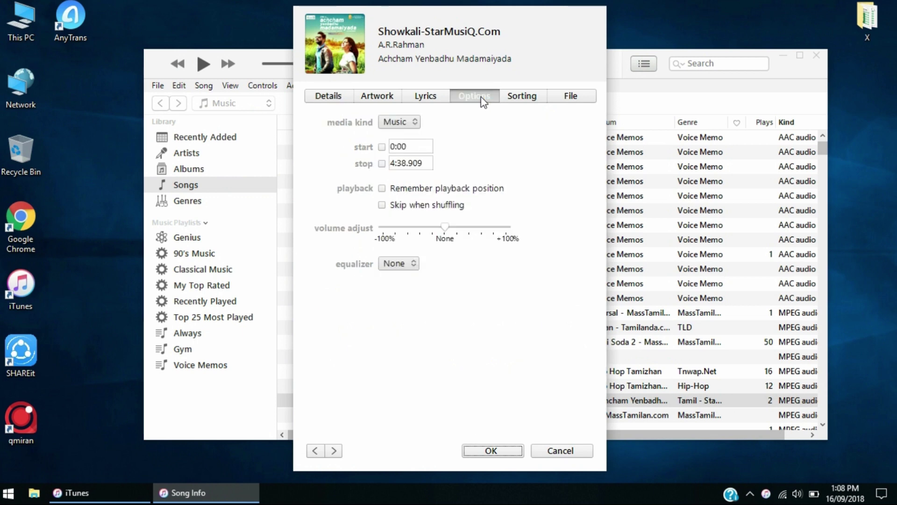
pyautogui.click(383, 163)
pyautogui.click(367, 167)
pyautogui.click(369, 169)
pyautogui.write('0')
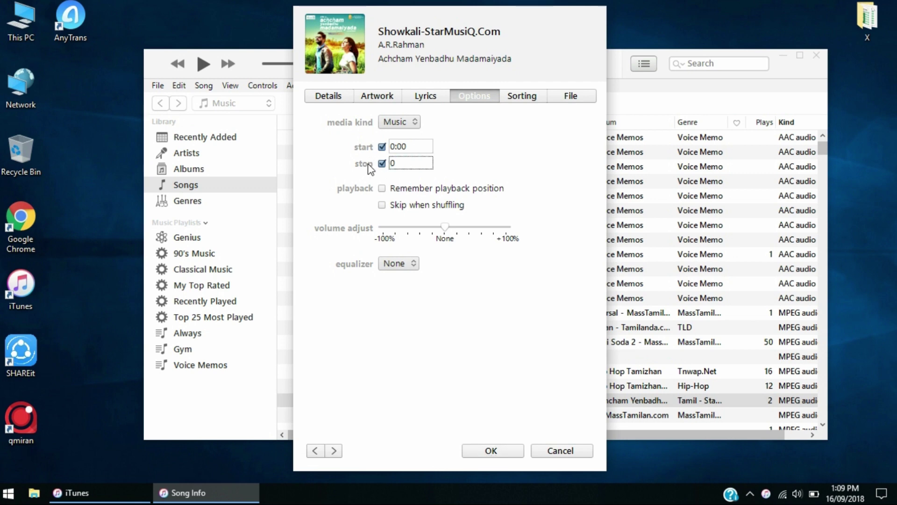
pyautogui.write(':29')
pyautogui.click(424, 146)
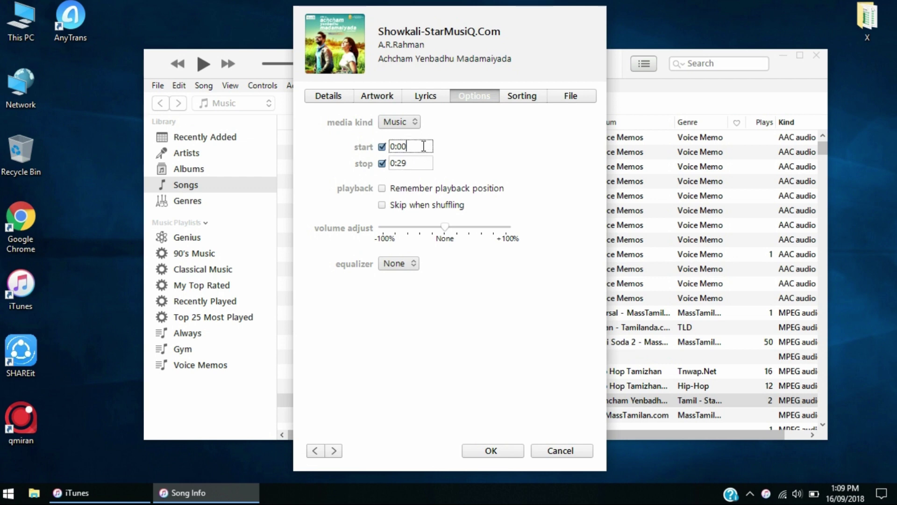
pyautogui.click(494, 450)
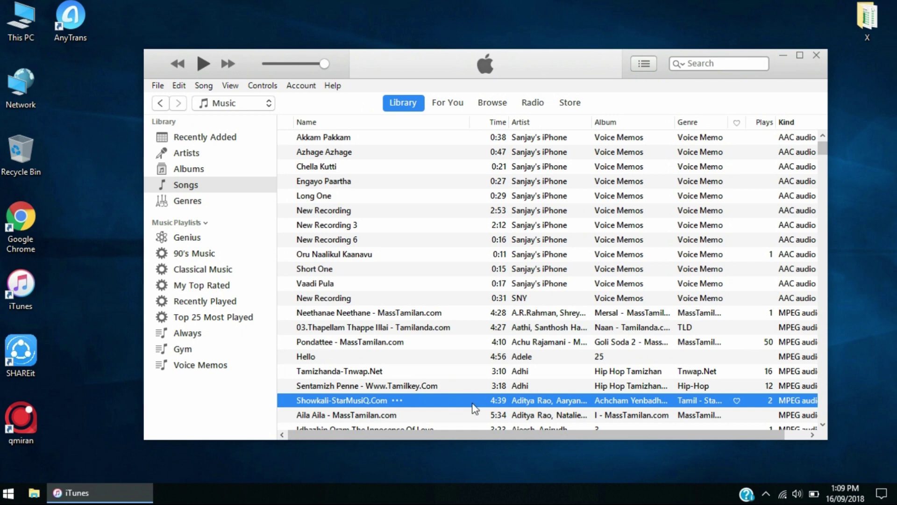
# Preview the trimmed song, create its AAC version, and select the new 0:29 copy
pyautogui.doubleClick(332, 400)
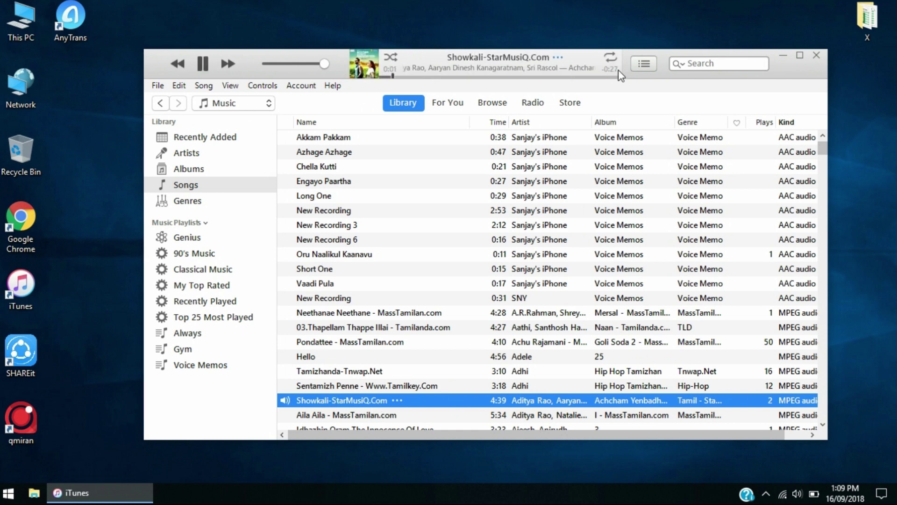
pyautogui.click(203, 63)
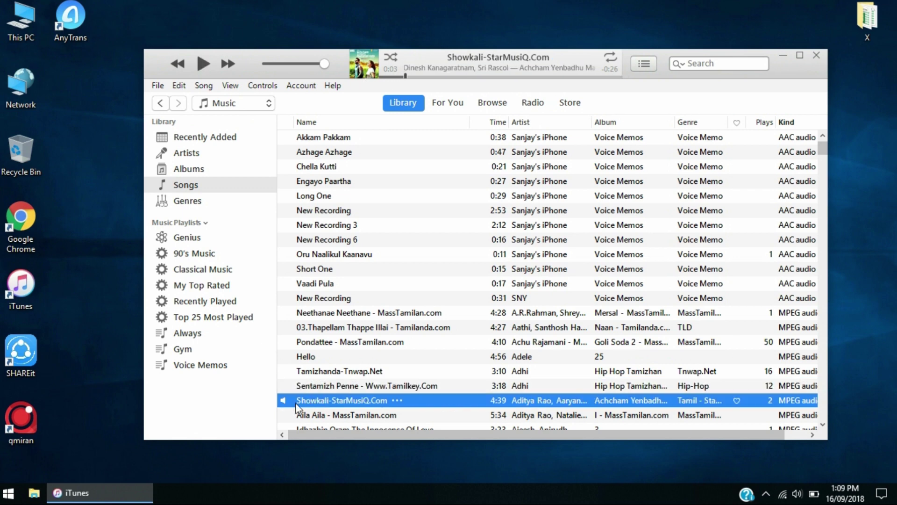
pyautogui.click(158, 85)
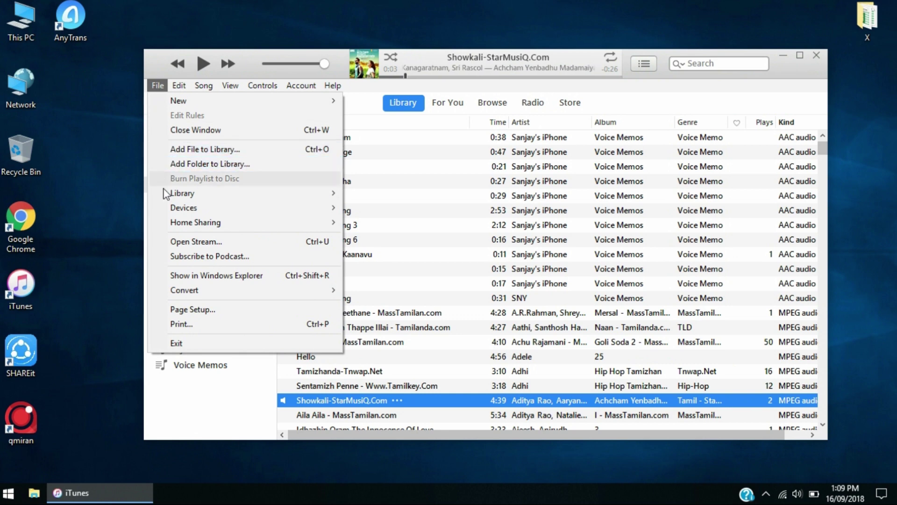
pyautogui.moveTo(176, 290)
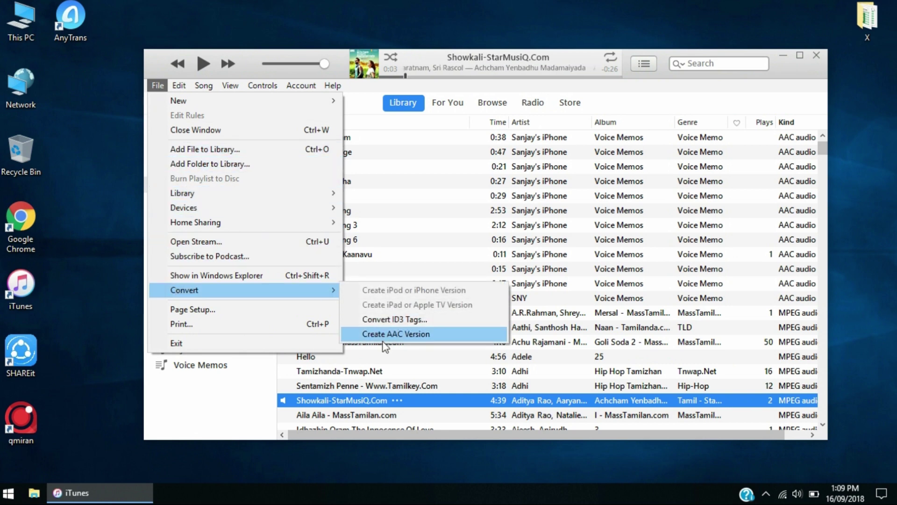
pyautogui.click(411, 335)
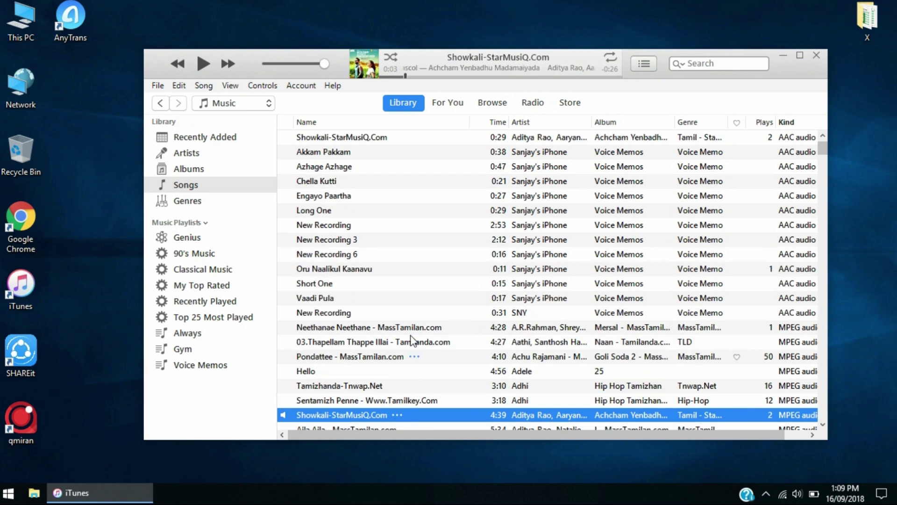
pyautogui.click(373, 138)
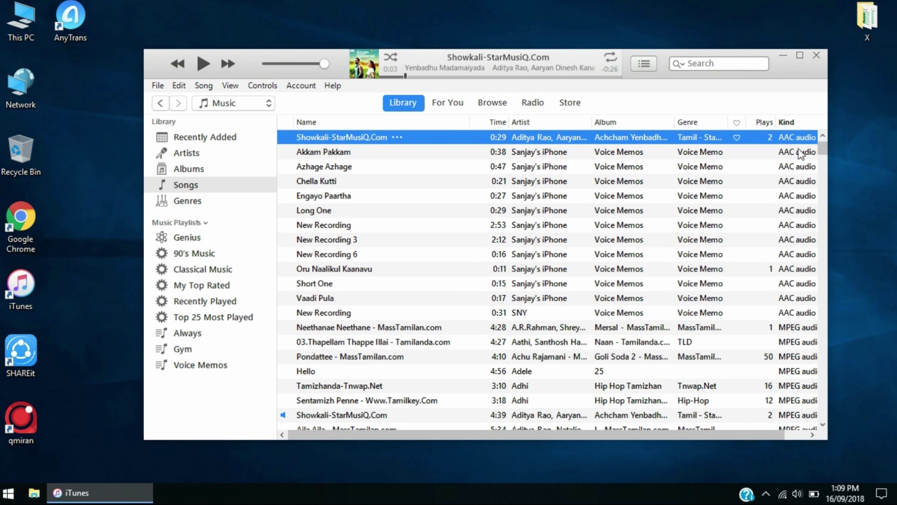
pyautogui.rightClick(349, 134)
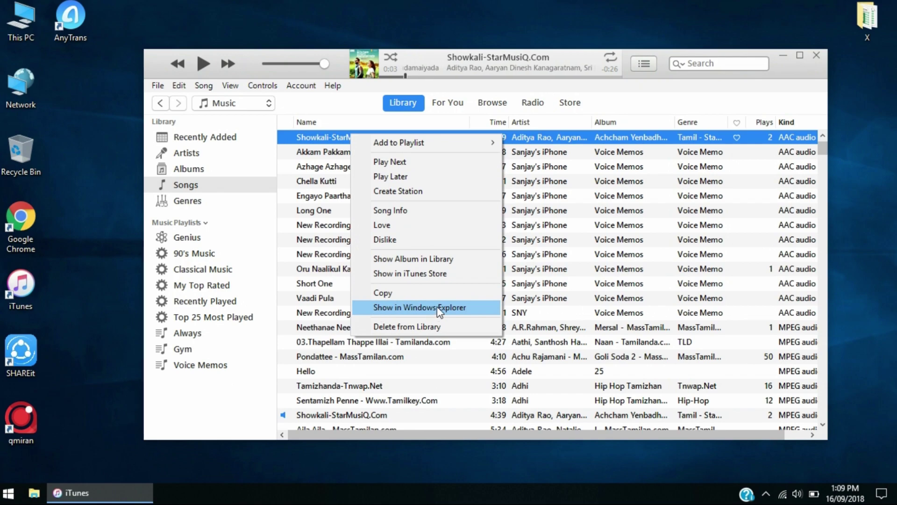
pyautogui.click(397, 311)
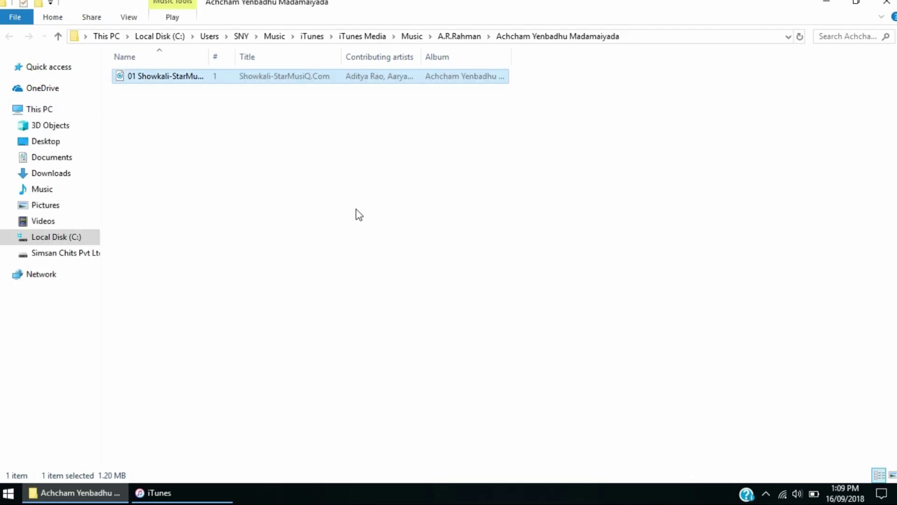
pyautogui.moveTo(335, 5); pyautogui.dragTo(491, 98)
pyautogui.moveTo(321, 168); pyautogui.dragTo(573, 141)
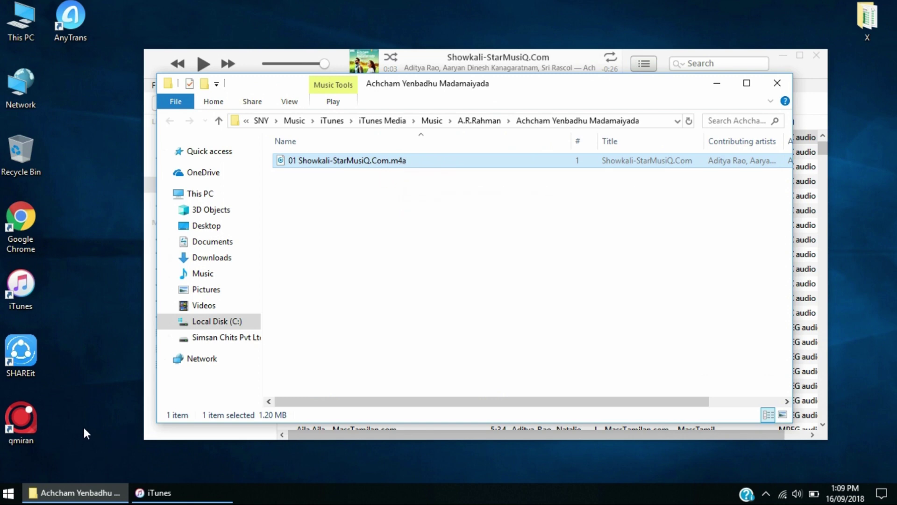
pyautogui.press('super+s')
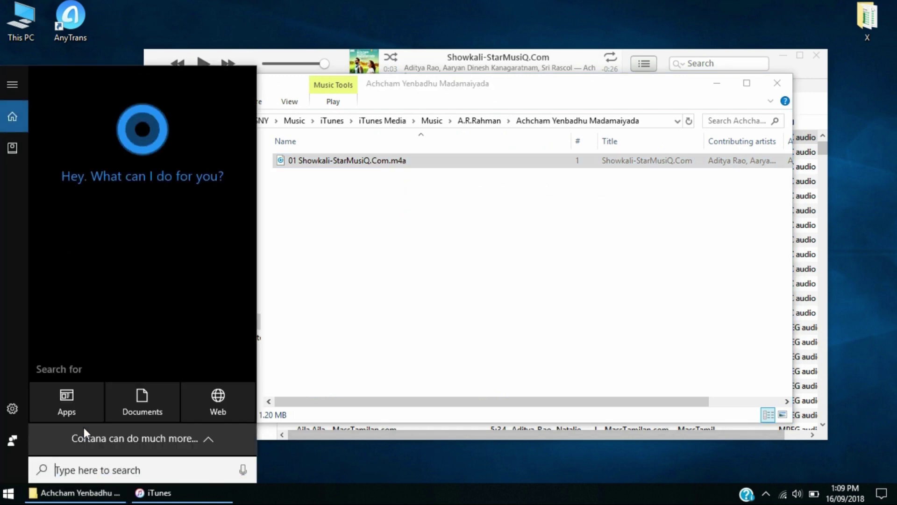
pyautogui.write('exten')
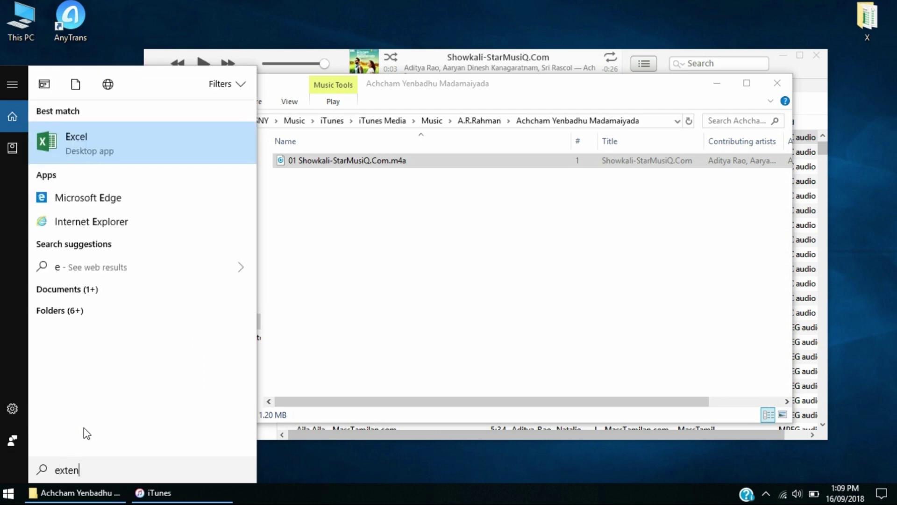
pyautogui.write('sions')
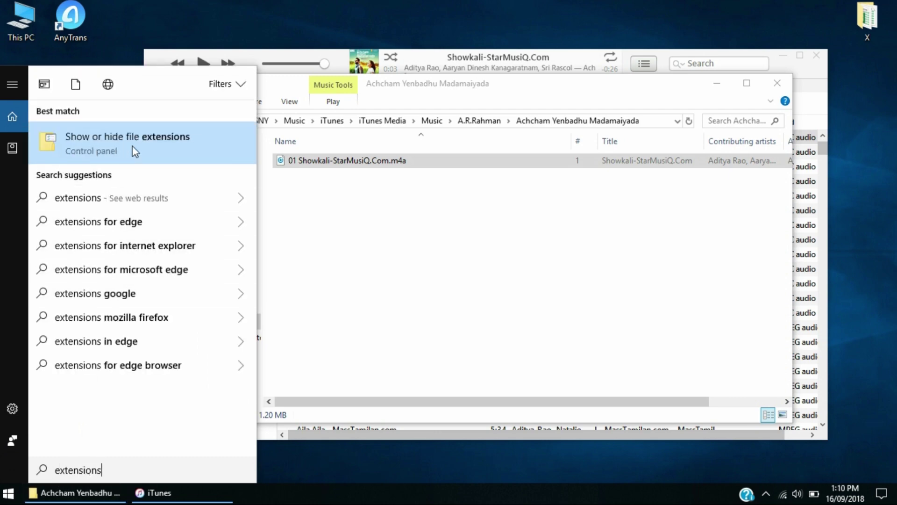
pyautogui.click(181, 145)
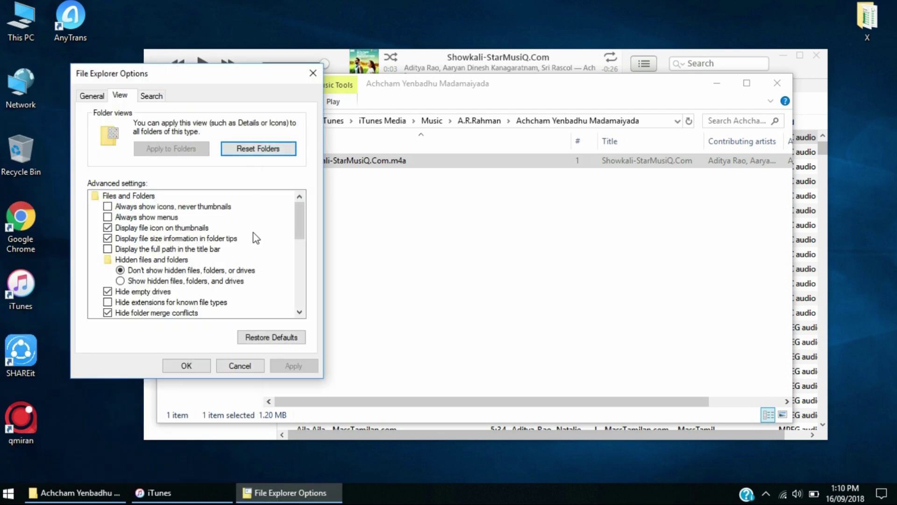
pyautogui.scroll(-1, 300, 217)
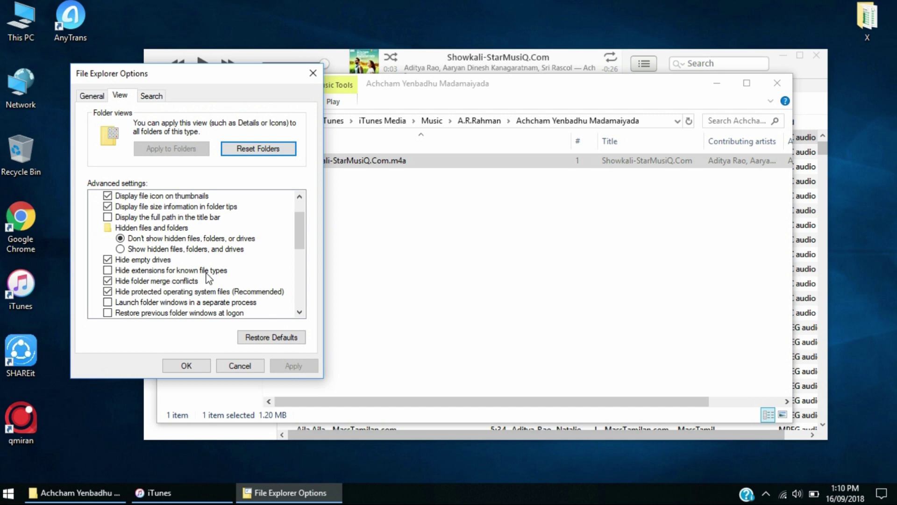
pyautogui.click(197, 365)
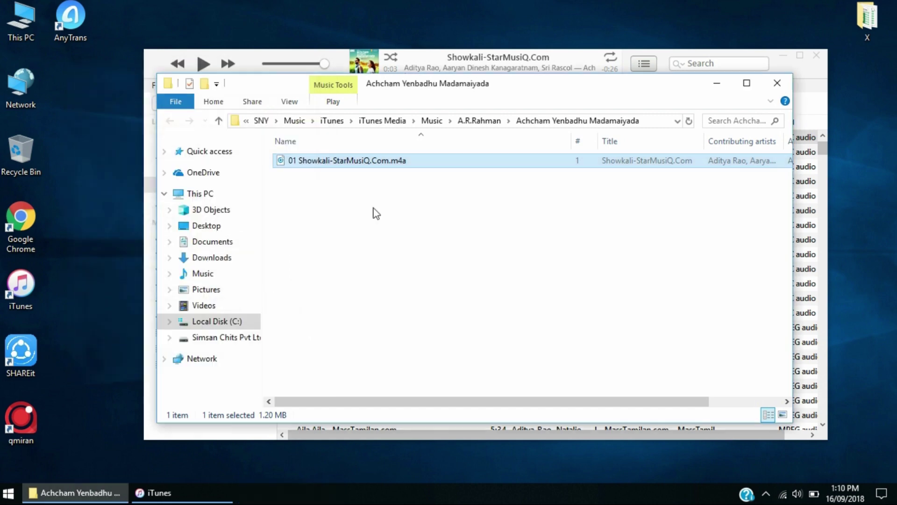
# Rename the song file's extension from .m4a to .m4r and accept the change
pyautogui.rightClick(376, 164)
pyautogui.click(406, 440)
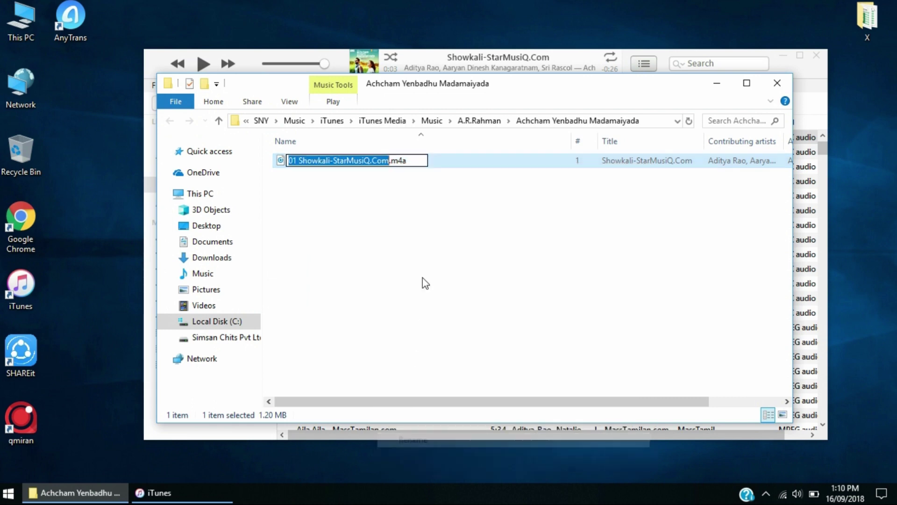
pyautogui.press('End')
pyautogui.press('BackSpace')
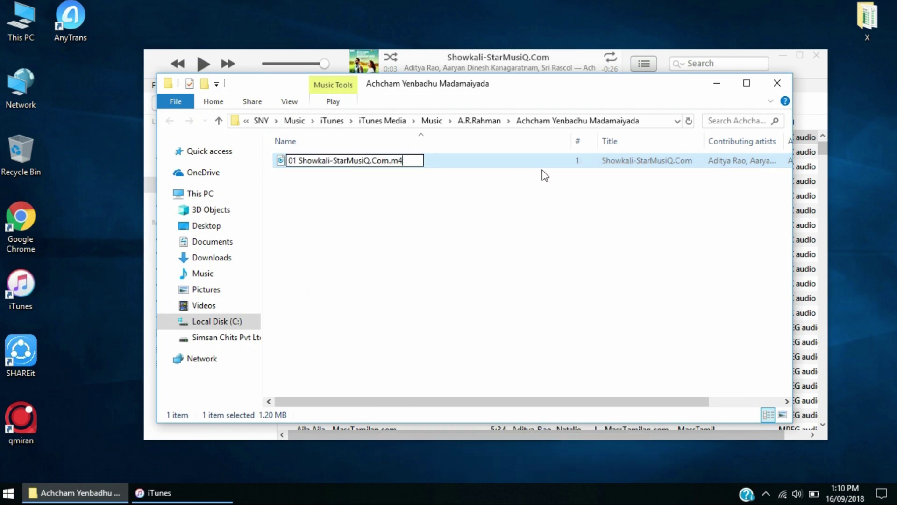
pyautogui.write('r')
pyautogui.press('Return')
pyautogui.click(505, 251)
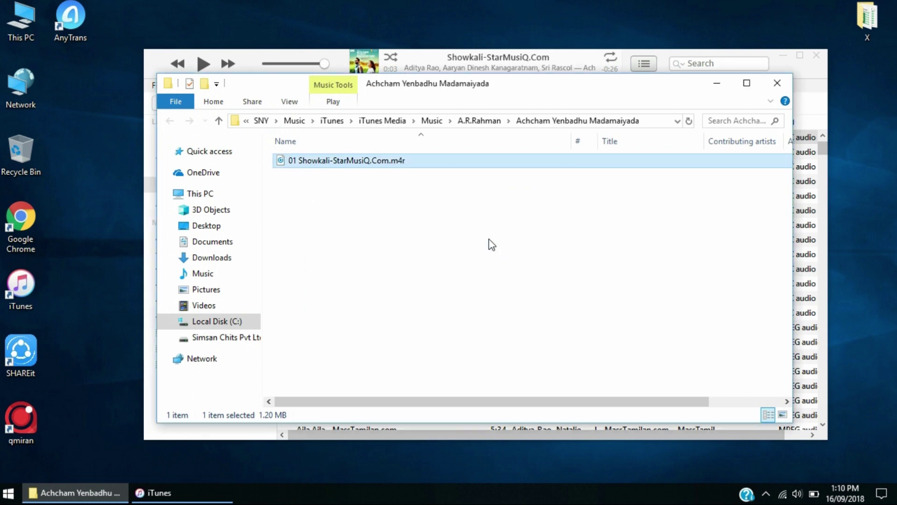
# Move 01 Showkali-StarMusiQ.Com.m4r from the album folder onto the desktop
pyautogui.rightClick(400, 179)
pyautogui.click(421, 231)
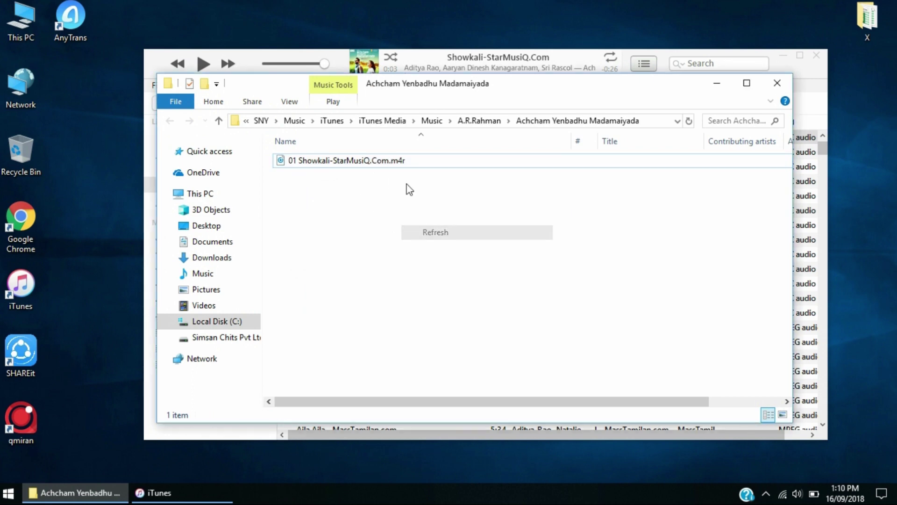
pyautogui.click(400, 165)
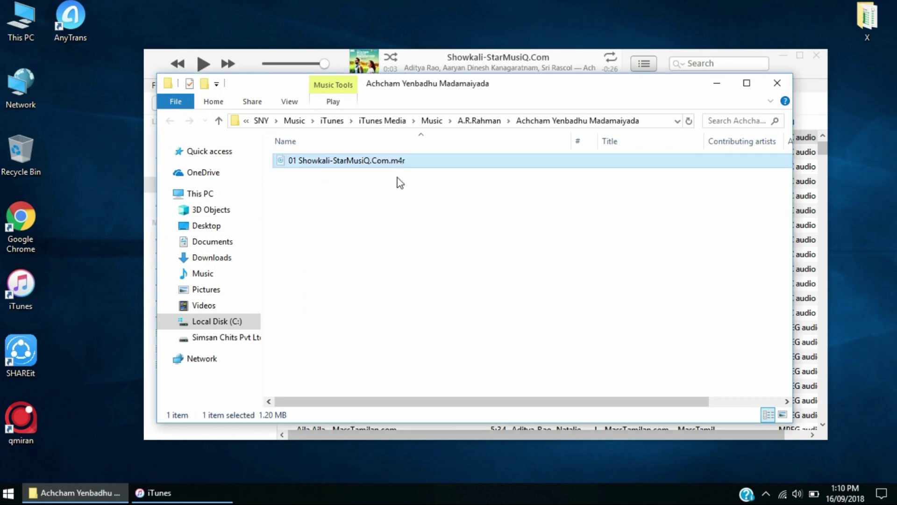
pyautogui.rightClick(114, 96)
pyautogui.click(147, 158)
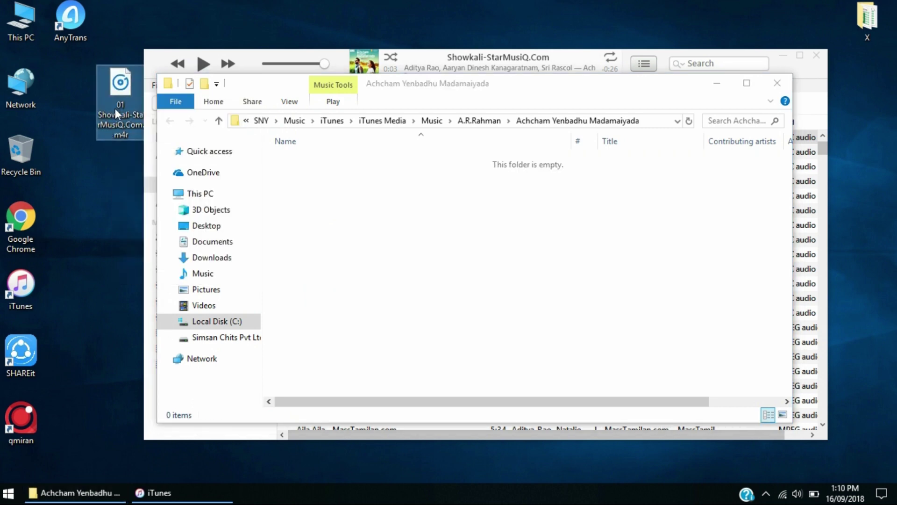
pyautogui.moveTo(115, 108); pyautogui.dragTo(92, 289)
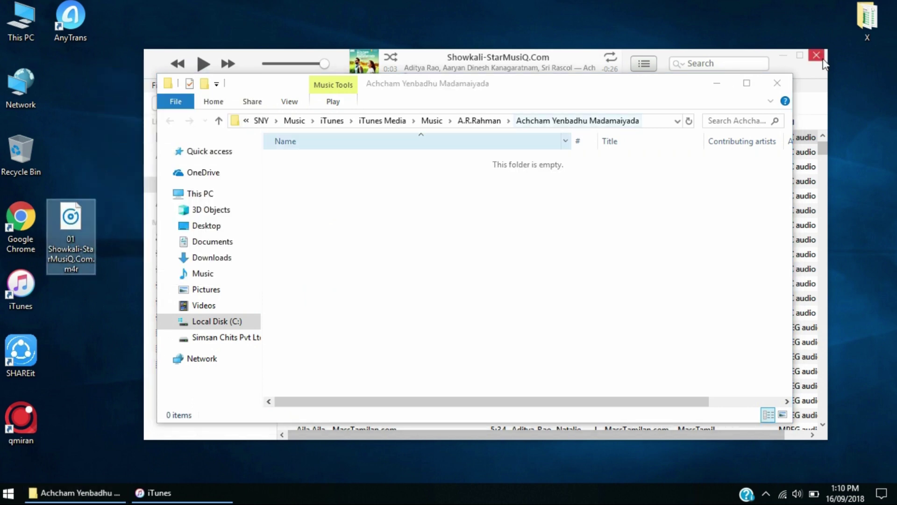
# Close the album folder and show the SNY iPhone's Tones list in iTunes
pyautogui.click(773, 88)
pyautogui.click(774, 88)
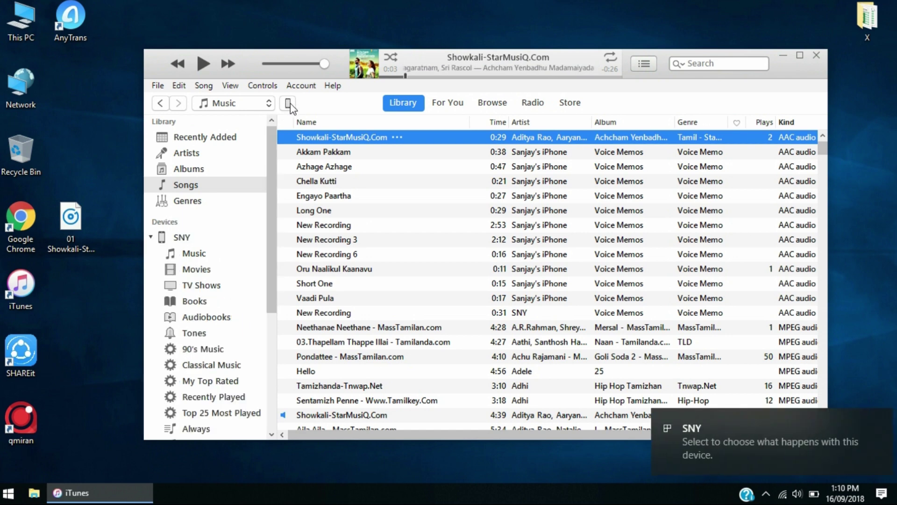
pyautogui.scroll(-1, 273, 181)
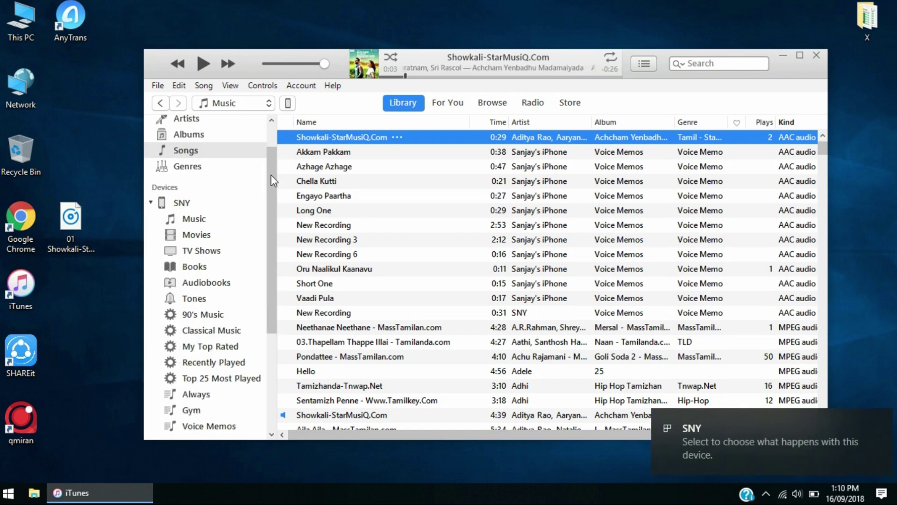
pyautogui.click(152, 203)
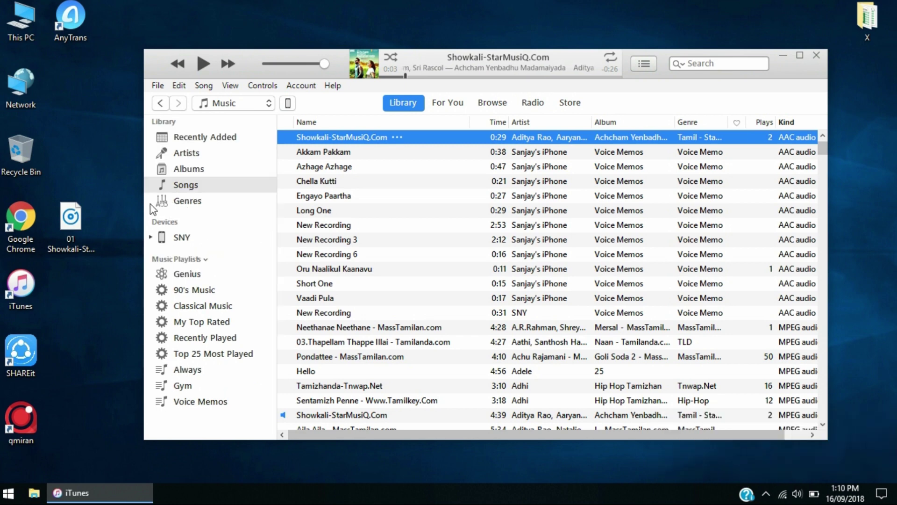
pyautogui.click(152, 237)
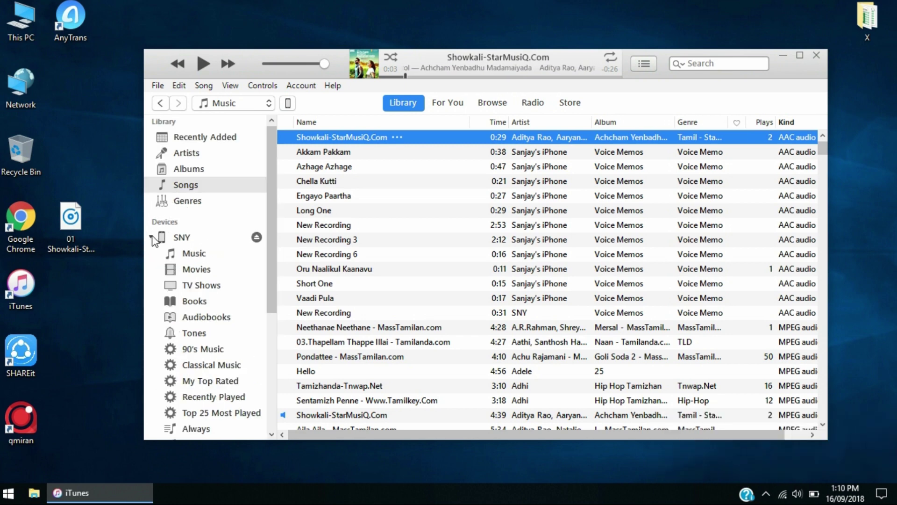
pyautogui.click(186, 334)
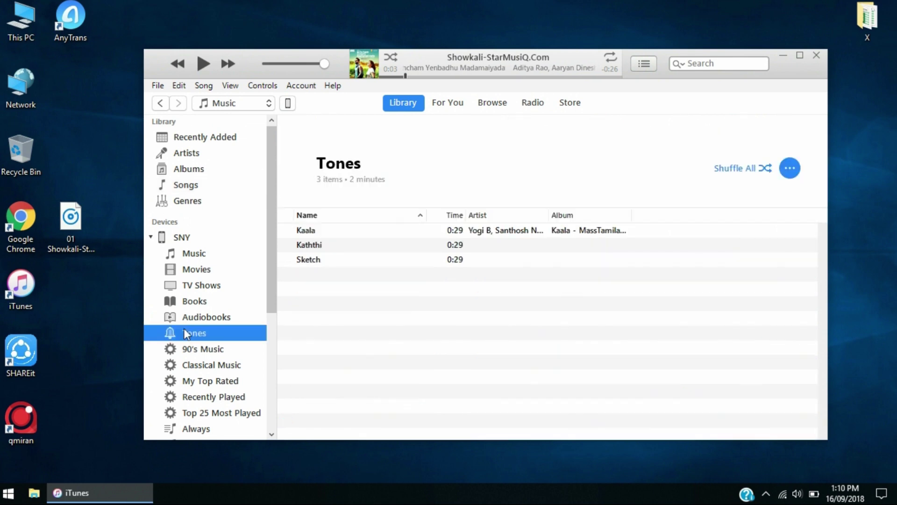
# Drag the desktop .m4r ringtone into Tones, then eject the iPhone
pyautogui.click(84, 223)
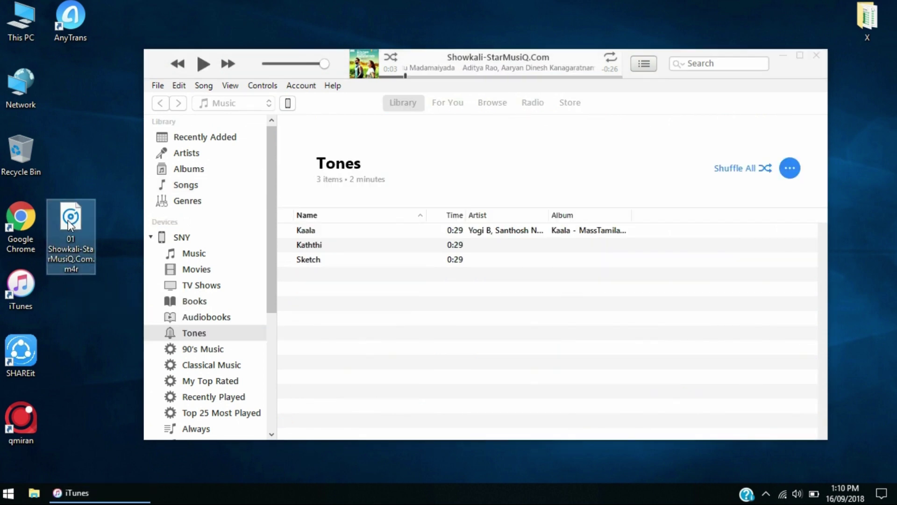
pyautogui.moveTo(68, 222); pyautogui.dragTo(383, 315)
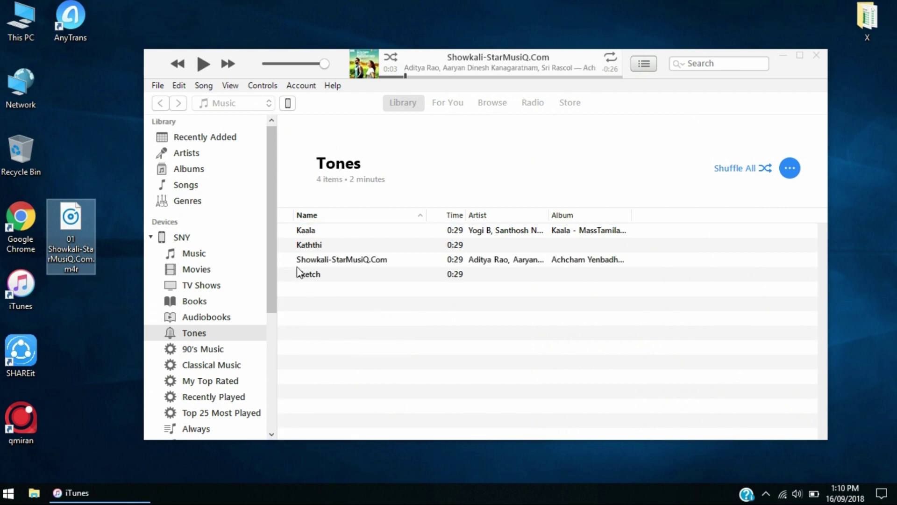
pyautogui.click(368, 265)
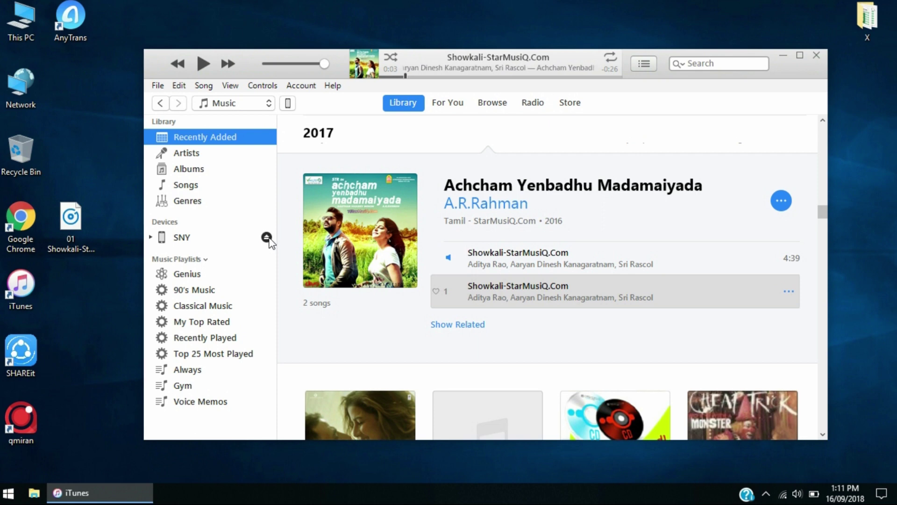
pyautogui.click(269, 237)
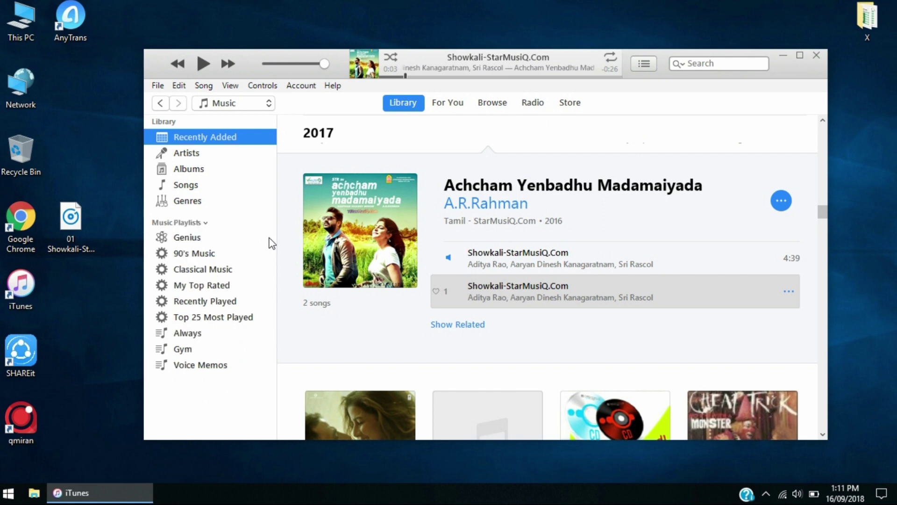